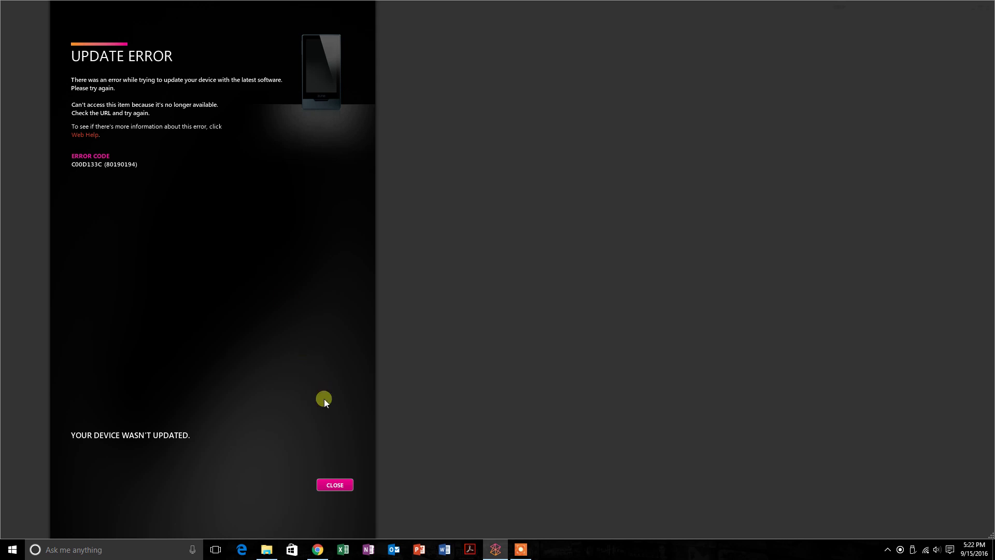
Step: Dismiss the update error, switch to File Explorer, and extract Zune Firmware.zip over the existing files, opening the inner Zune Firmware folder
left_click(334, 486)
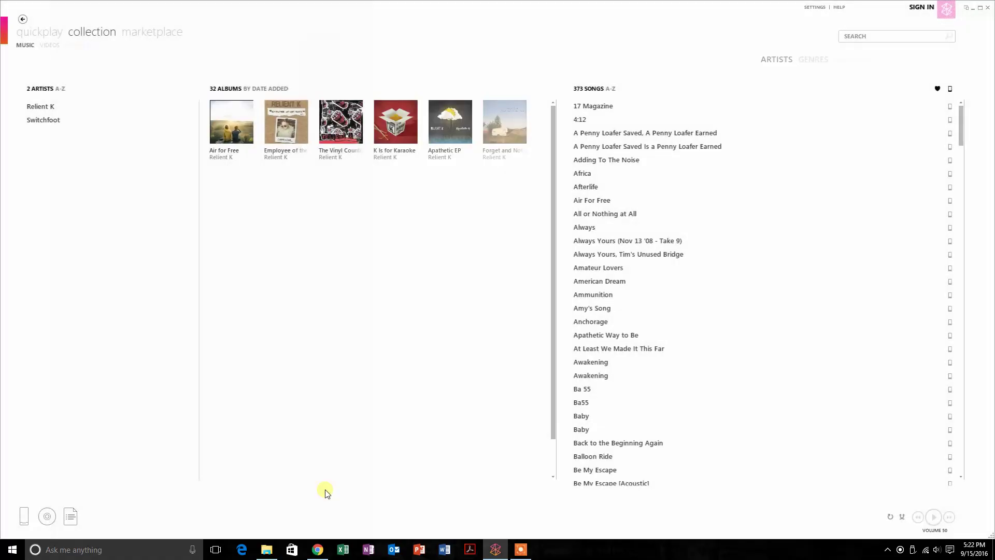
left_click(264, 551)
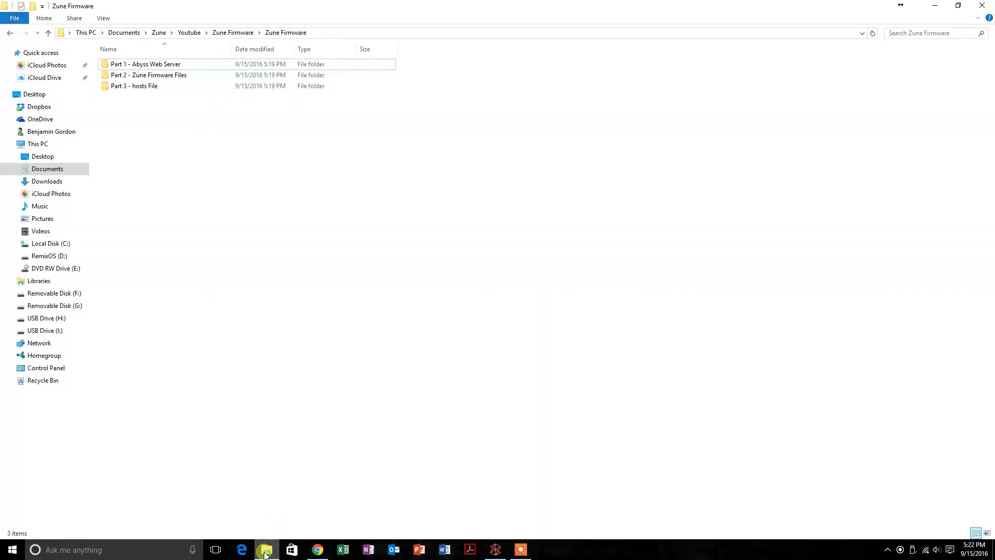
left_click(192, 36)
right_click(182, 74)
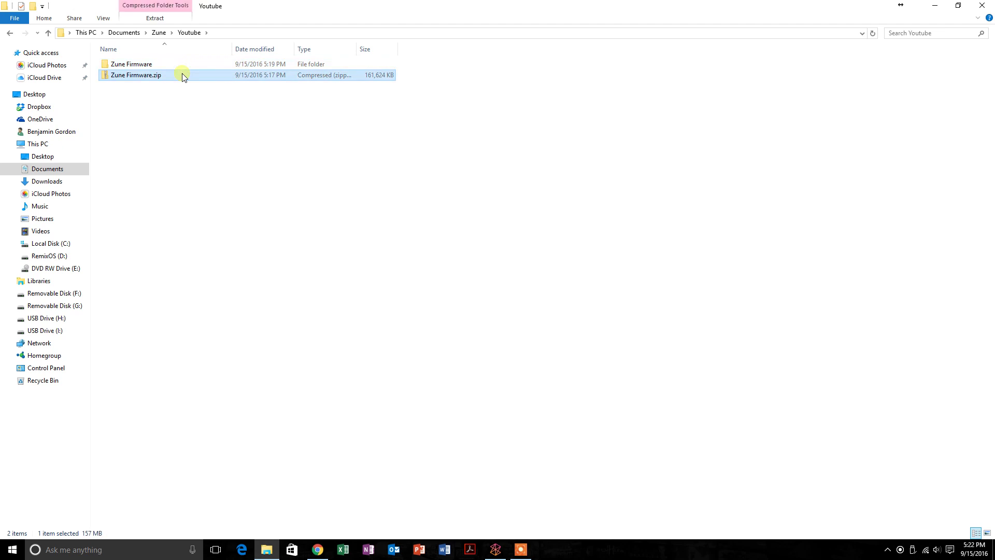
left_click(206, 107)
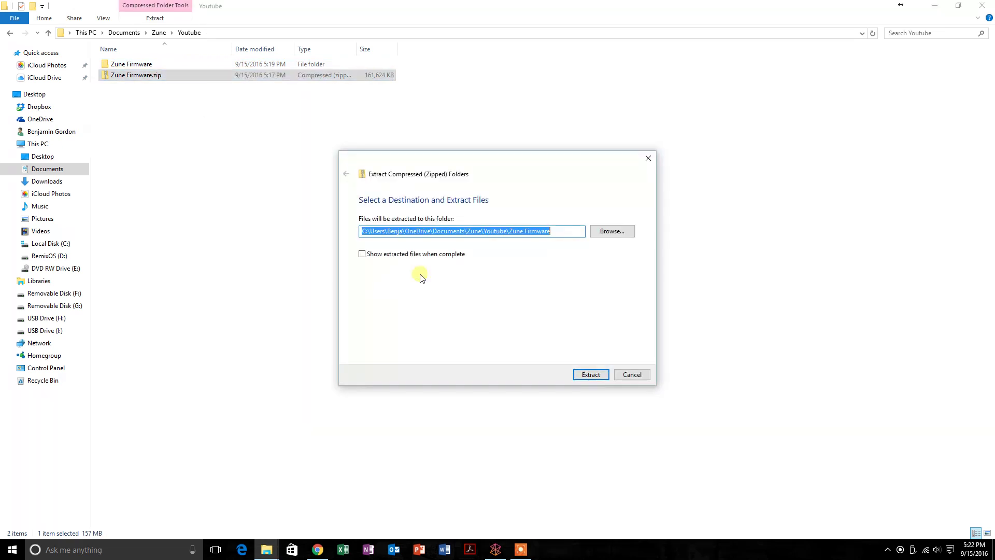
left_click(594, 381)
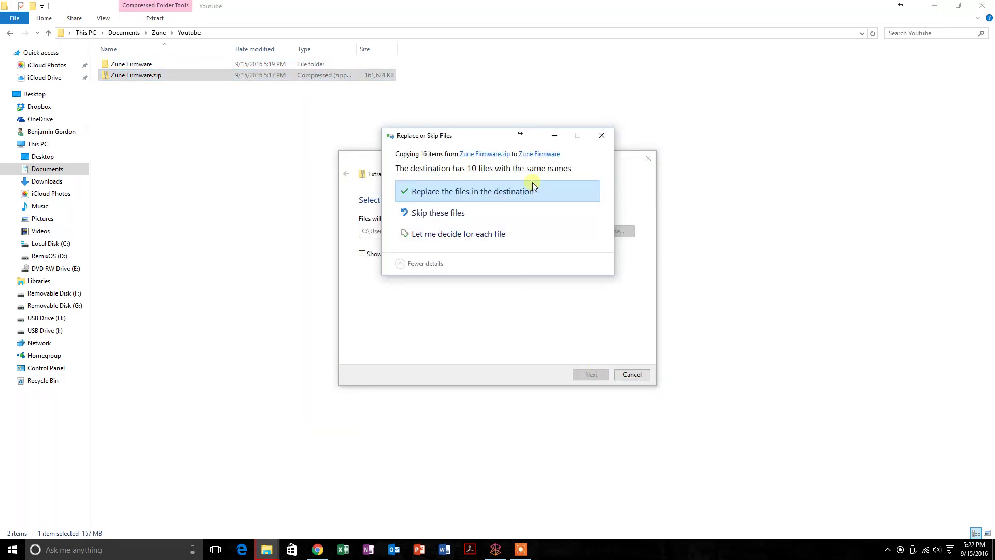
left_click(538, 201)
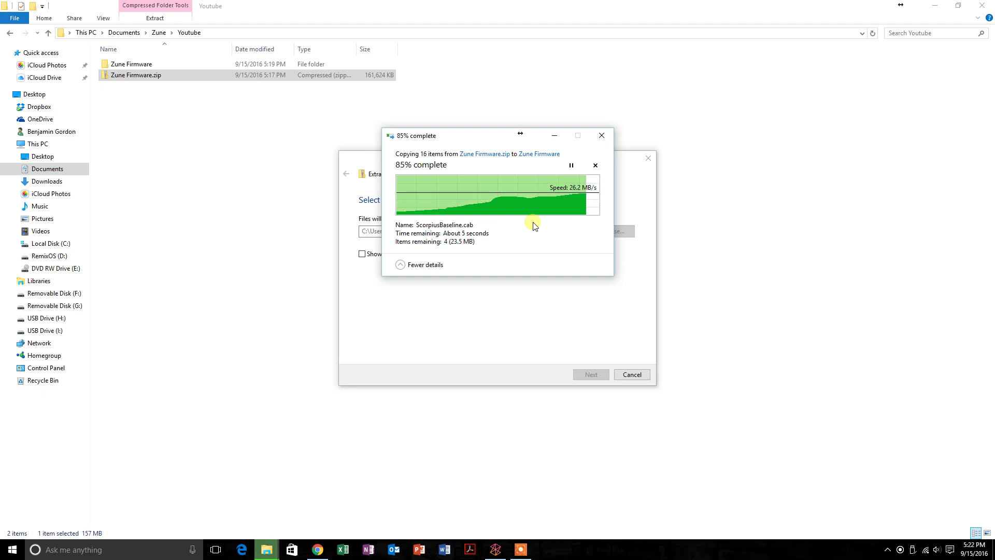
double_click(286, 64)
double_click(285, 64)
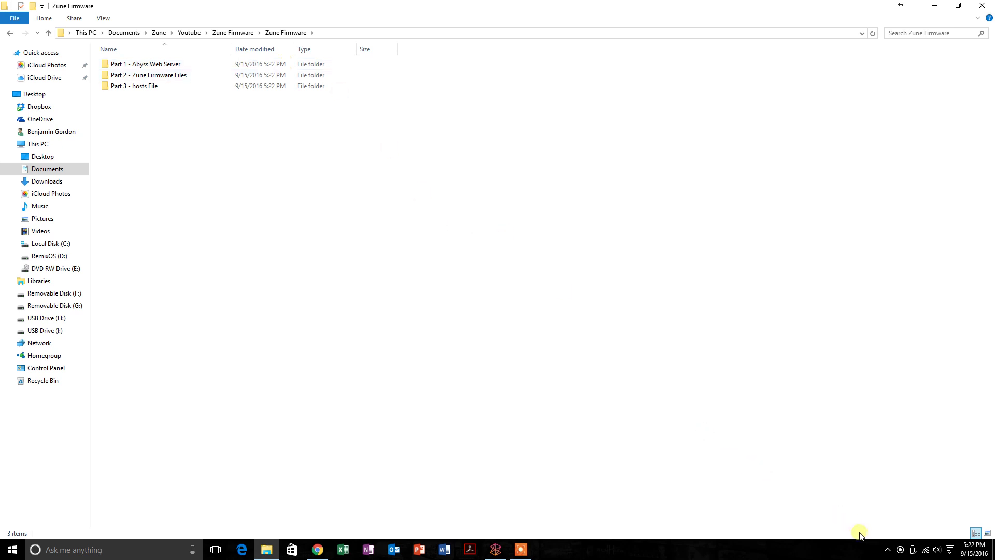
Step: Quit Skype completely so that it no longer runs in the background
left_click(884, 549)
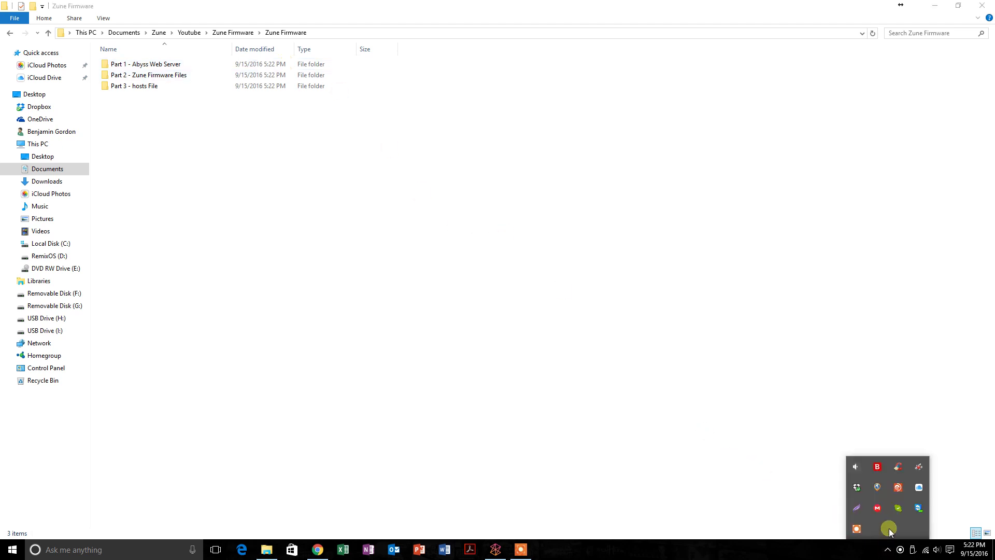
right_click(897, 511)
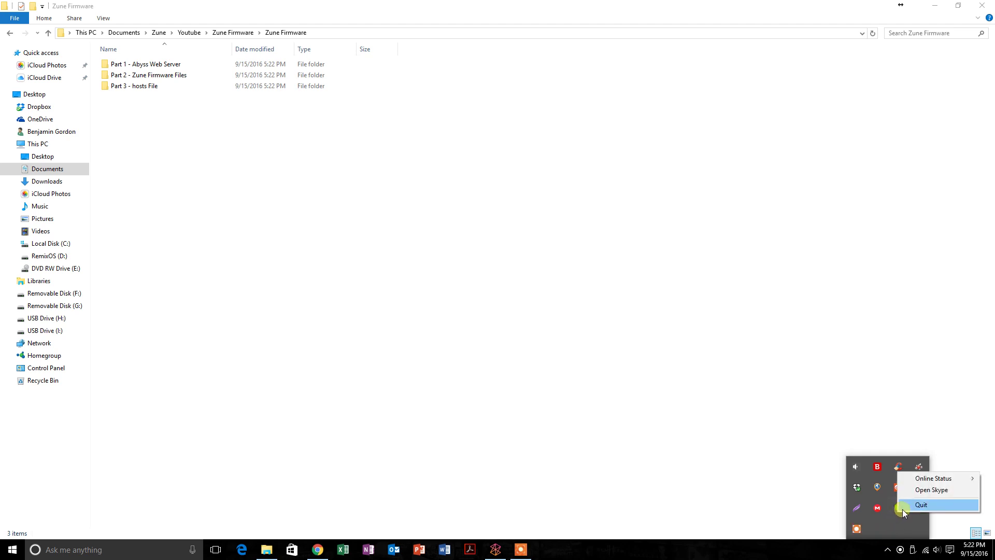
left_click(906, 506)
left_click(538, 316)
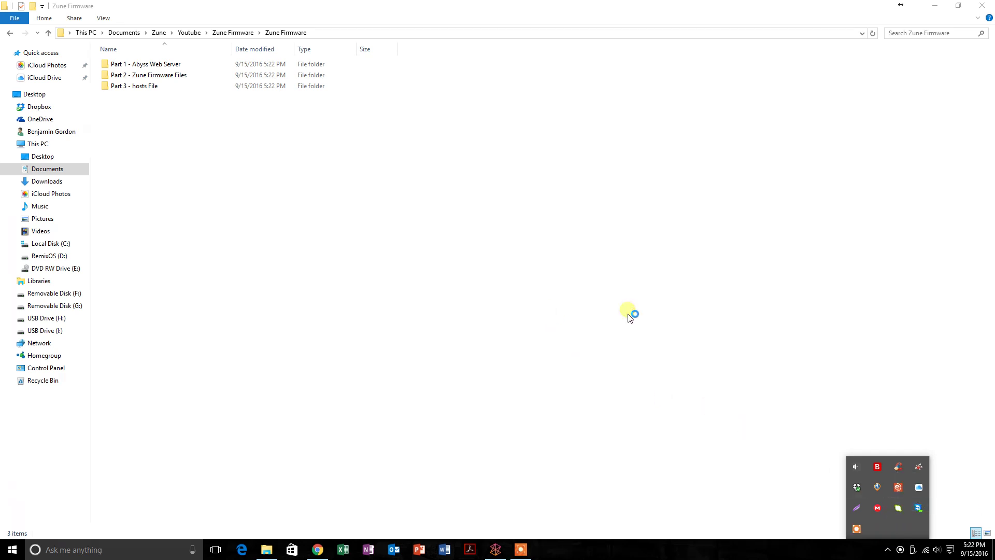
left_click(672, 327)
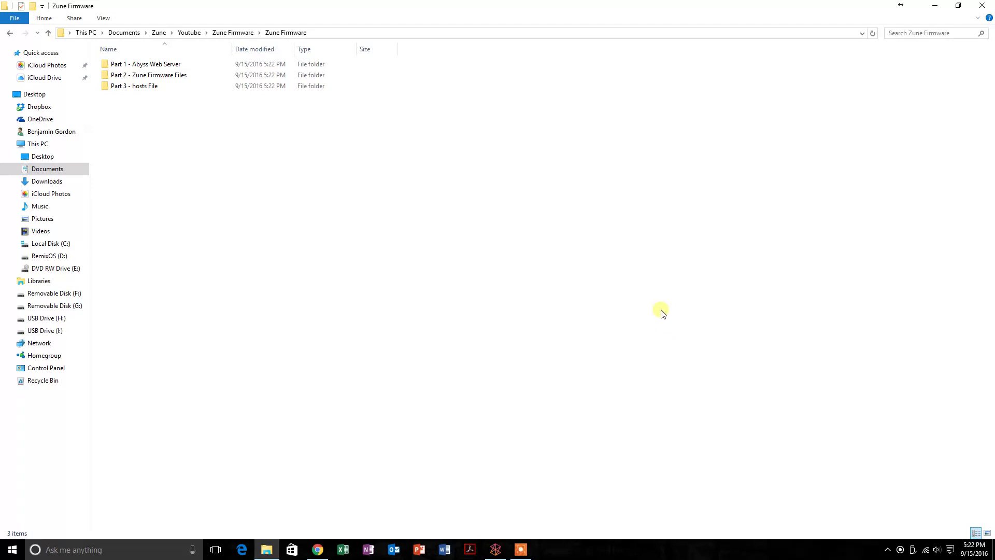
Step: Run Part 1.exe from the Part 1 - Abyss Web Server folder, upgrading the existing installation with the default components, and start the server
double_click(185, 64)
double_click(185, 65)
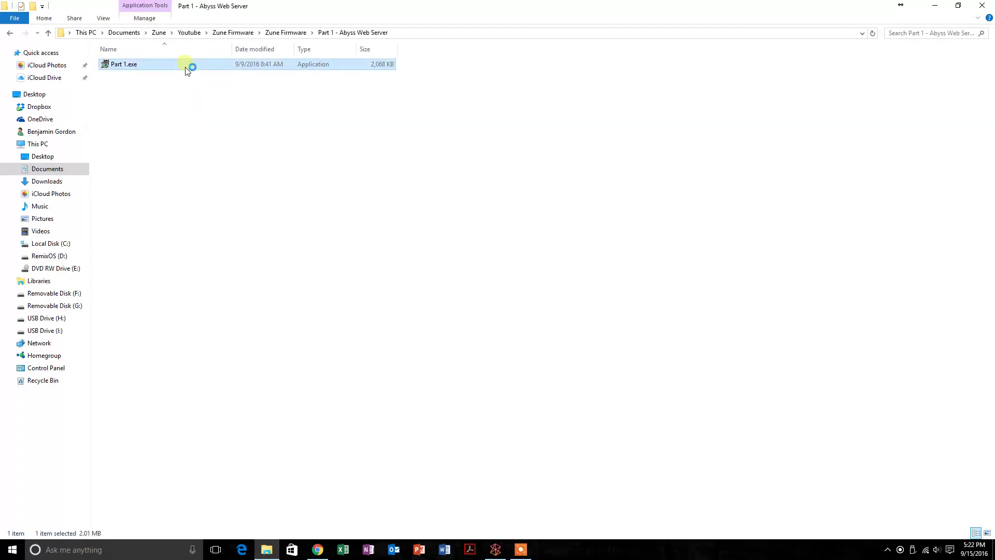
left_click(544, 271)
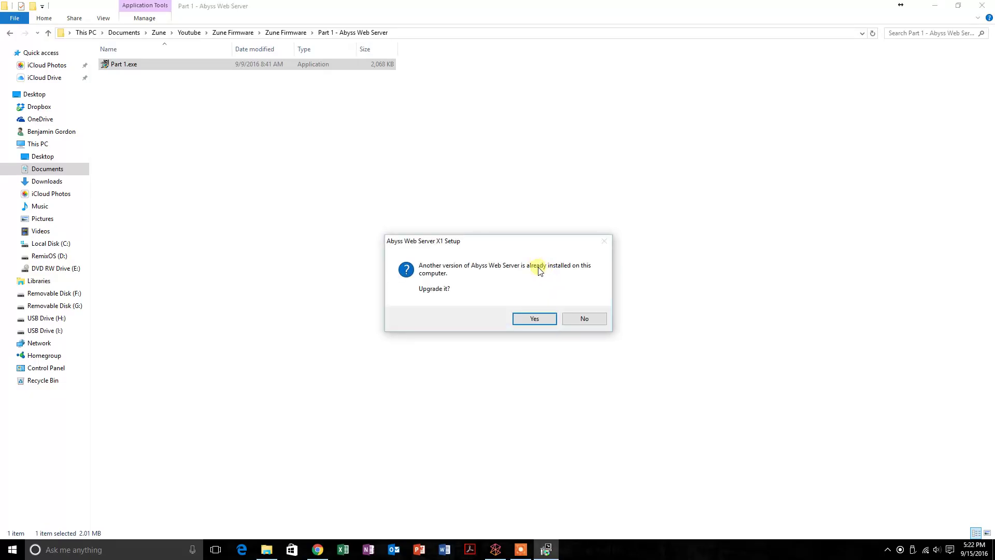
left_click(541, 318)
left_click(565, 335)
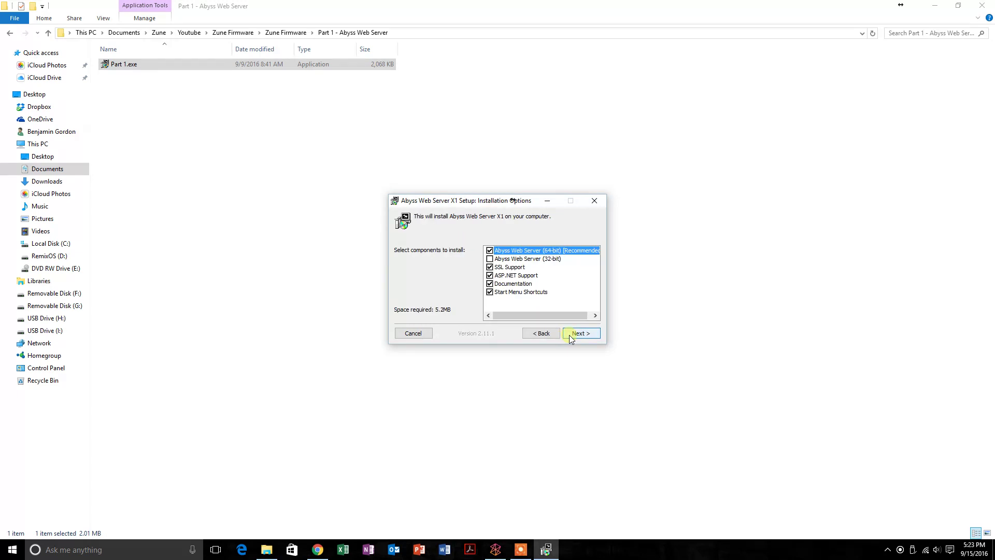
left_click(568, 335)
left_click(570, 334)
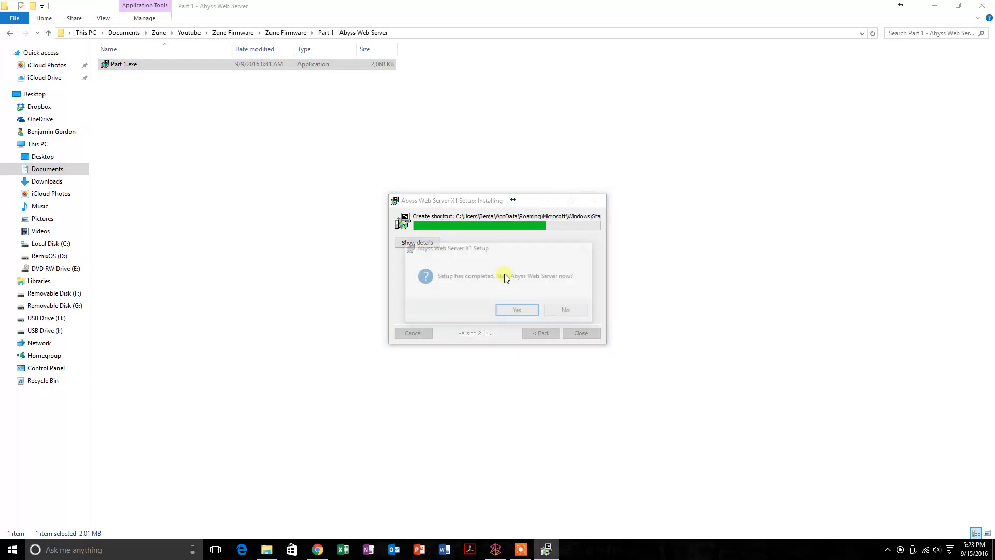
left_click(522, 310)
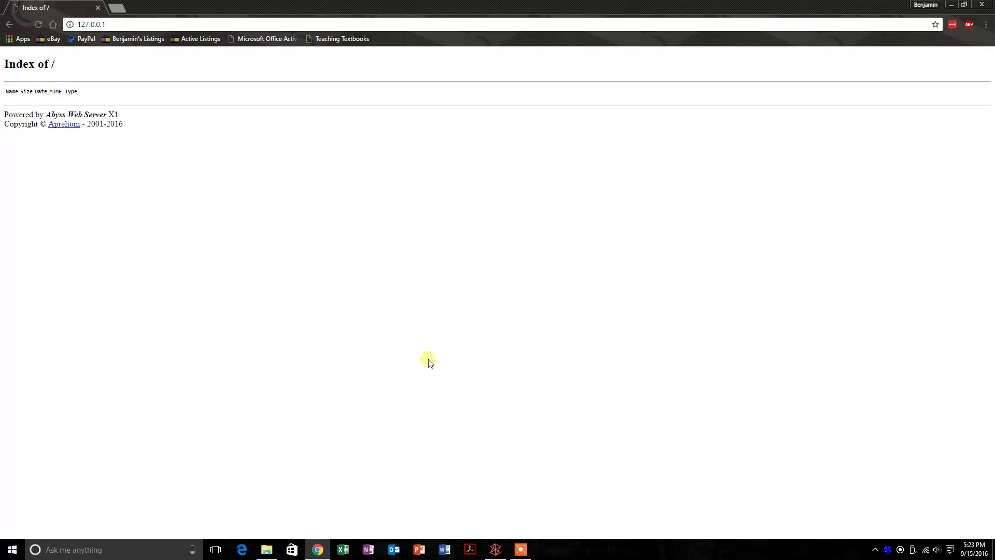
Step: In File Explorer, check Location of htdocs.txt in the Part 2 - Zune Firmware Files folder and delete it
left_click(266, 550)
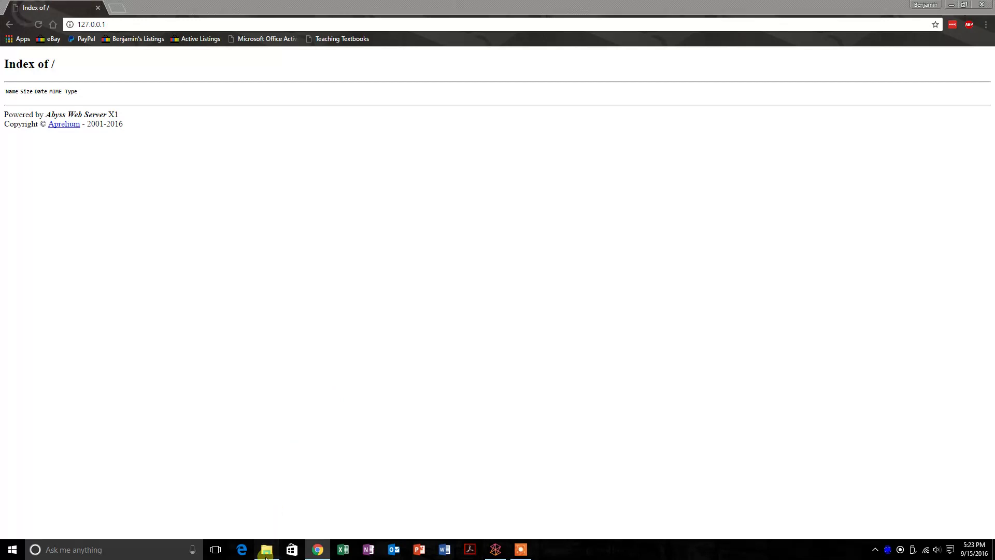
left_click(288, 33)
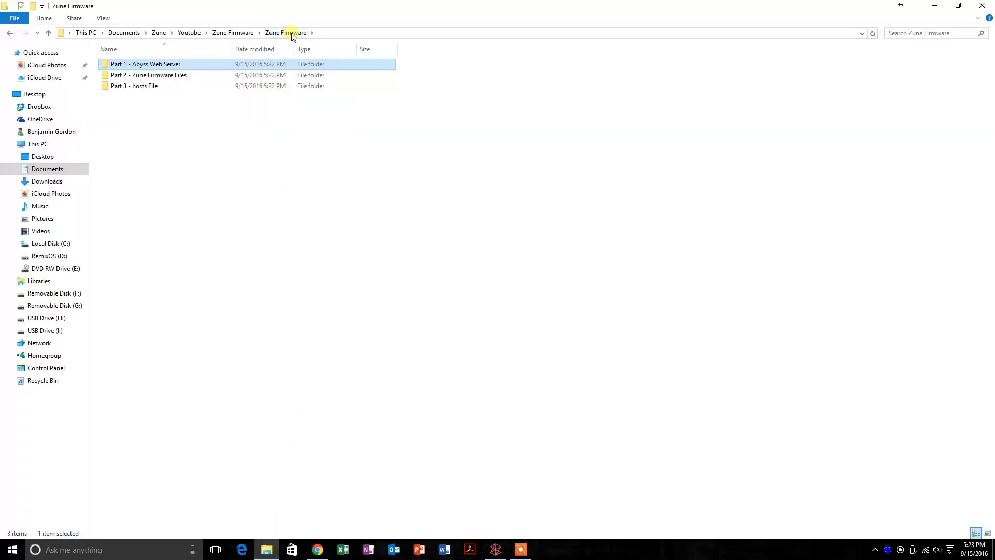
double_click(215, 75)
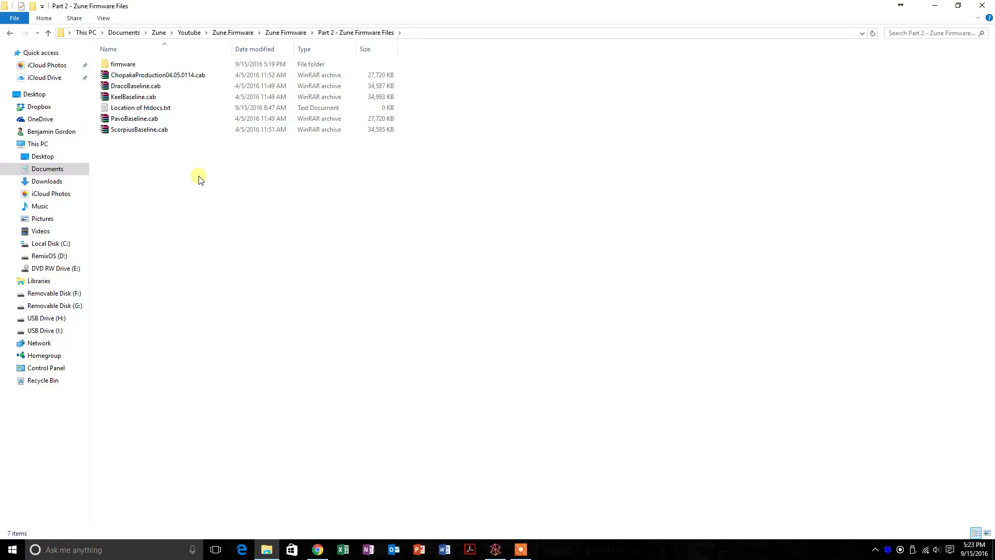
double_click(202, 110)
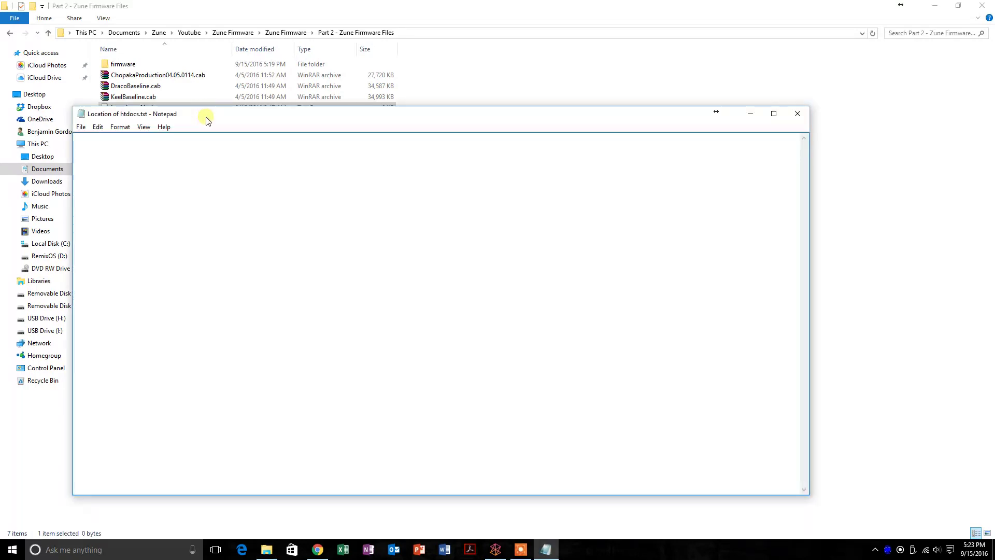
left_click(798, 114)
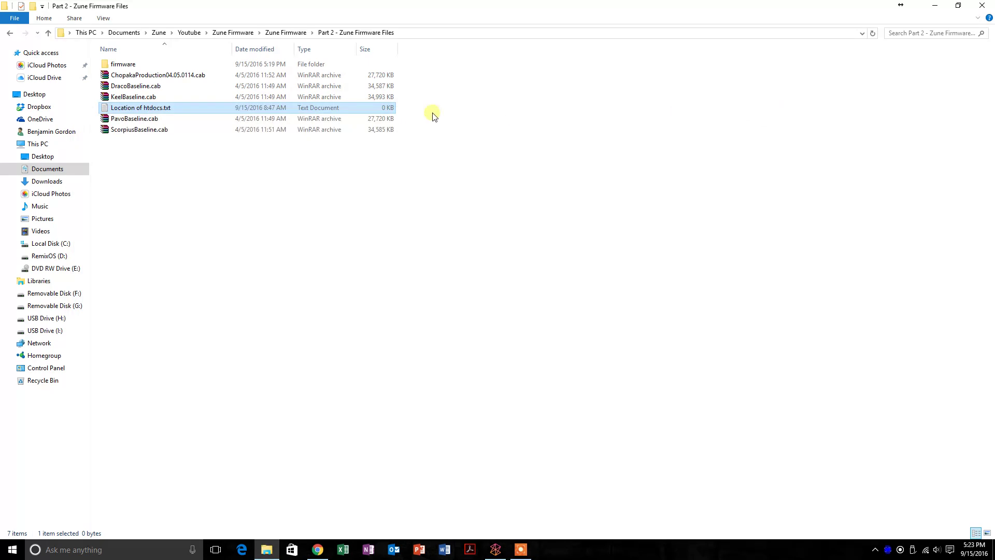
key("Delete")
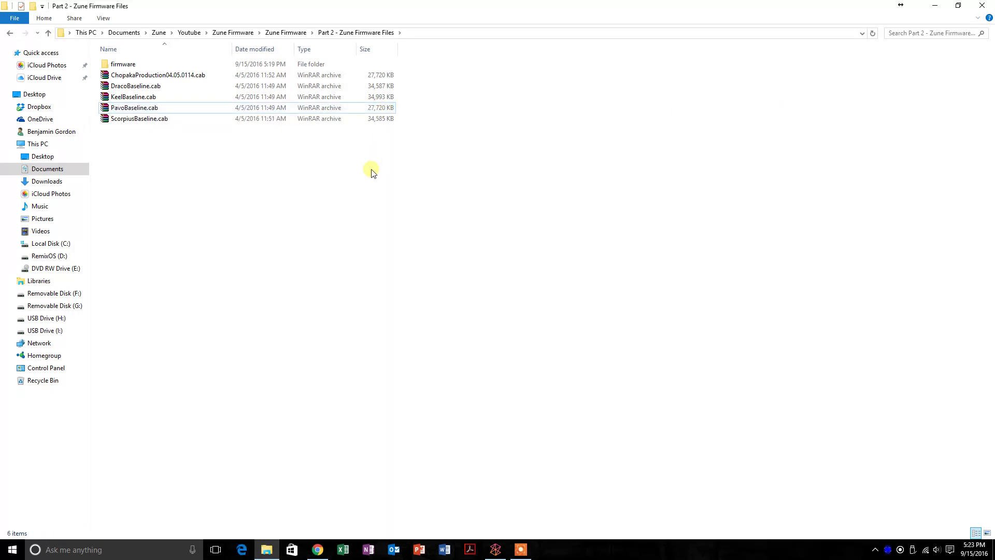
Step: Copy the firmware folder and all the .cab files into C:\Abyss Web Server\htdocs, and reload the 127.0.0.1 page in Chrome
key("ctrl+a")
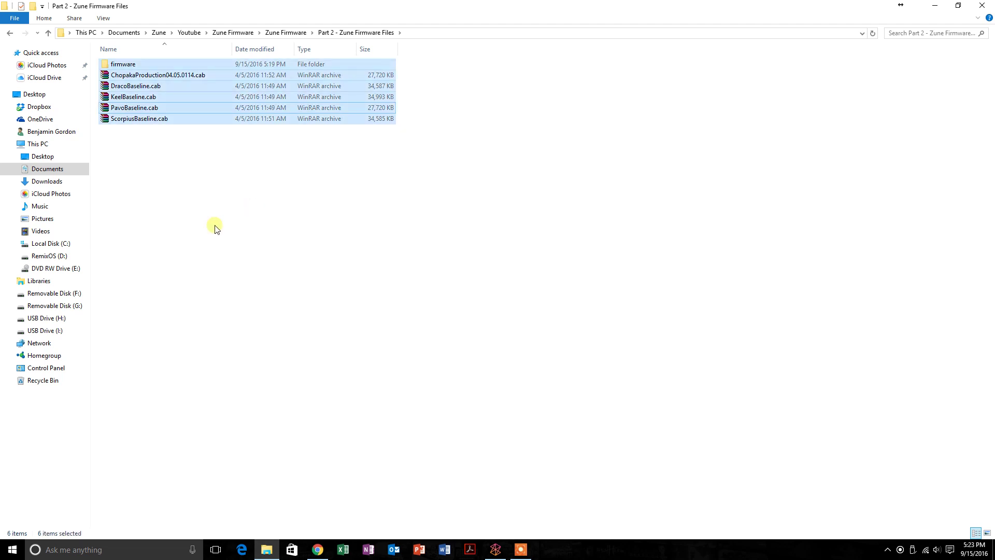
left_click(71, 248)
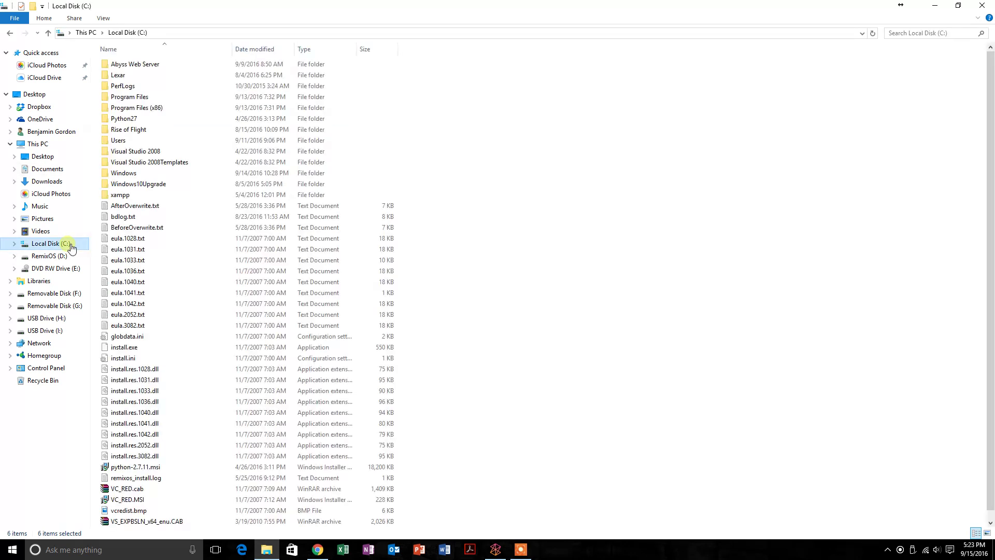
left_click(142, 69)
double_click(141, 69)
double_click(141, 97)
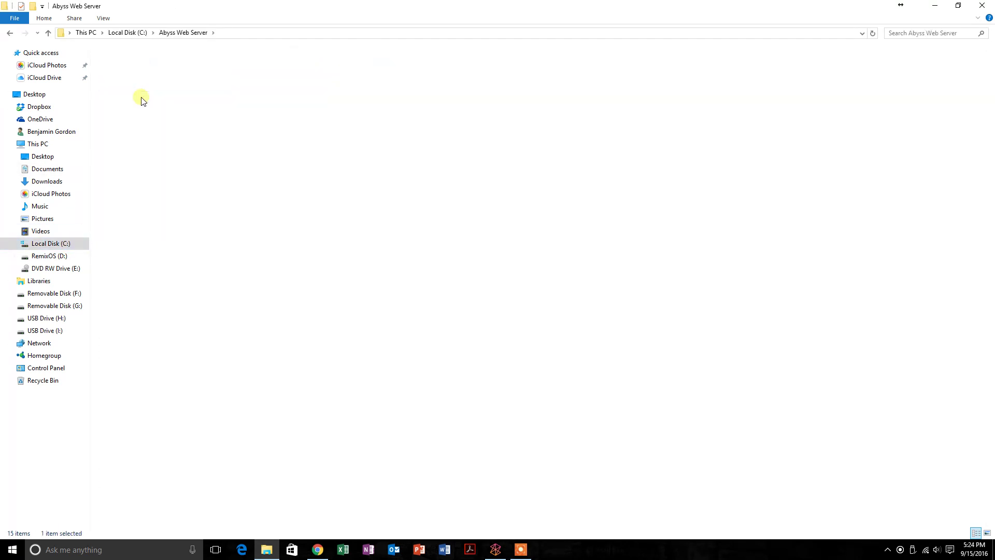
left_click(73, 248)
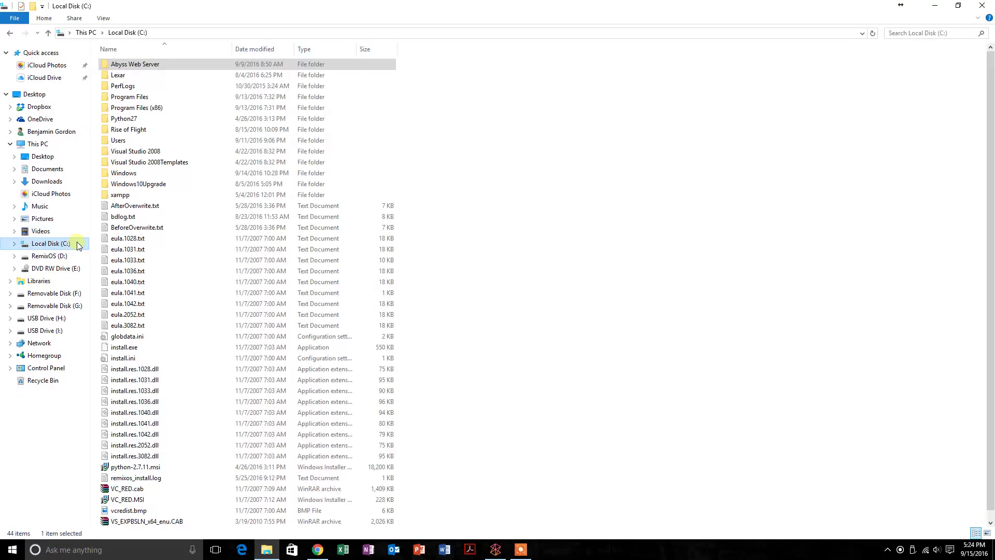
double_click(149, 67)
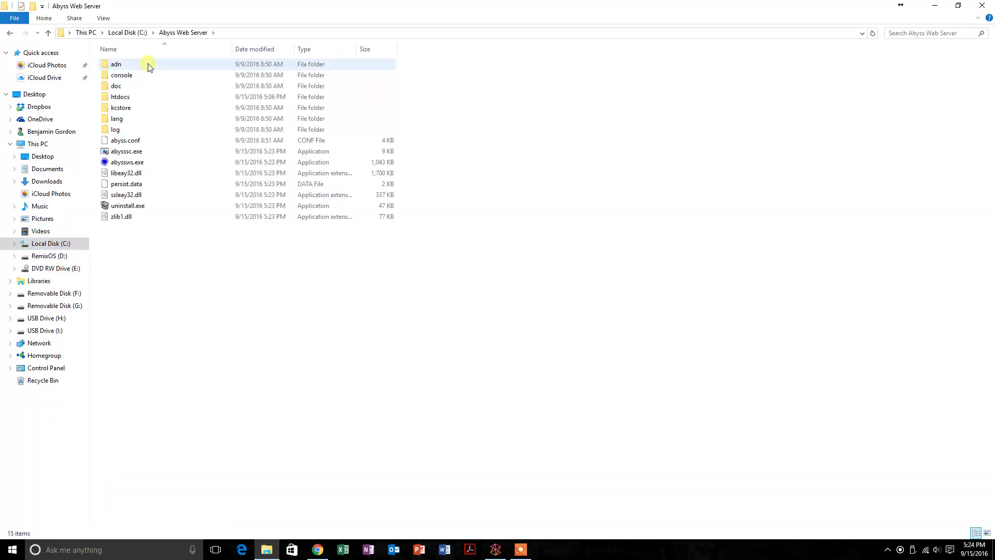
double_click(144, 97)
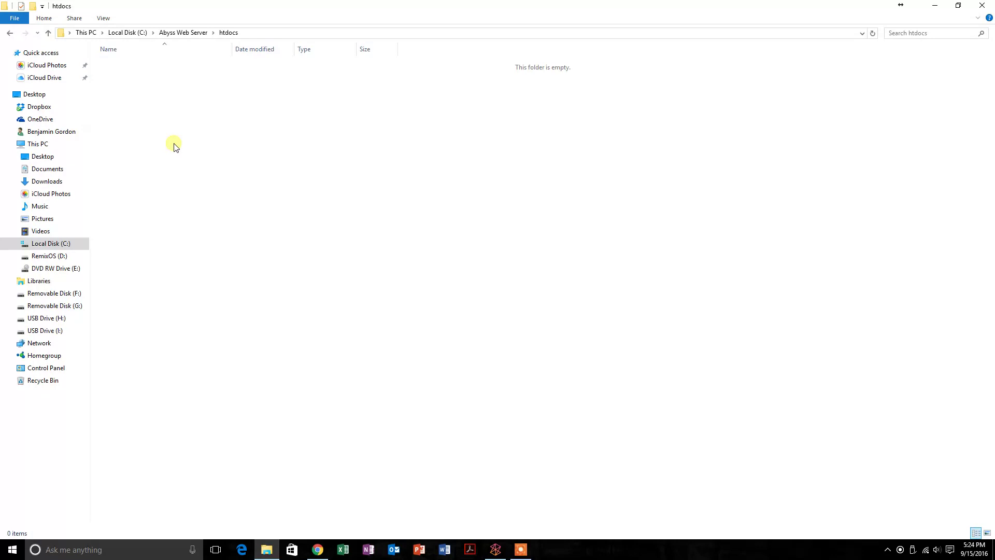
key("ctrl+v")
left_click(174, 147)
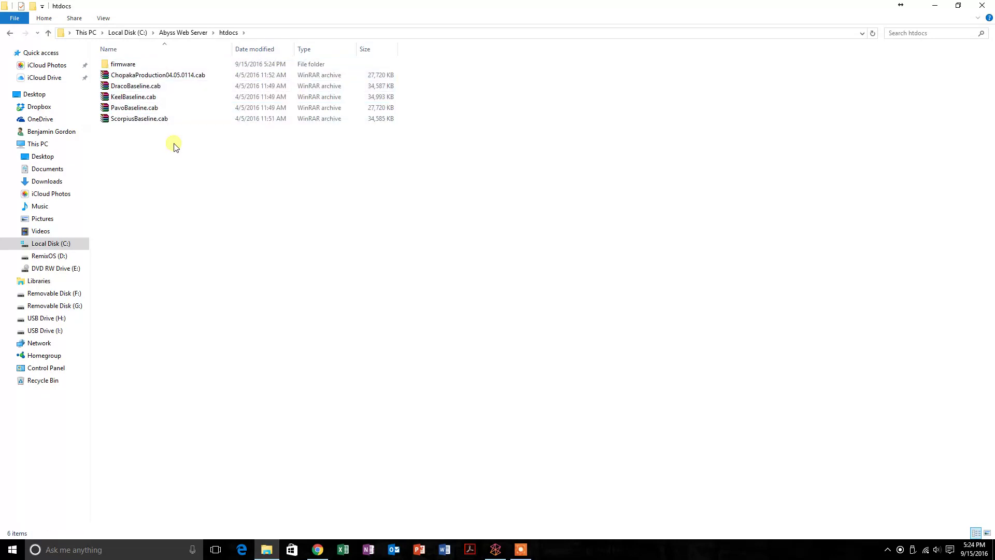
left_click(317, 549)
left_click(39, 24)
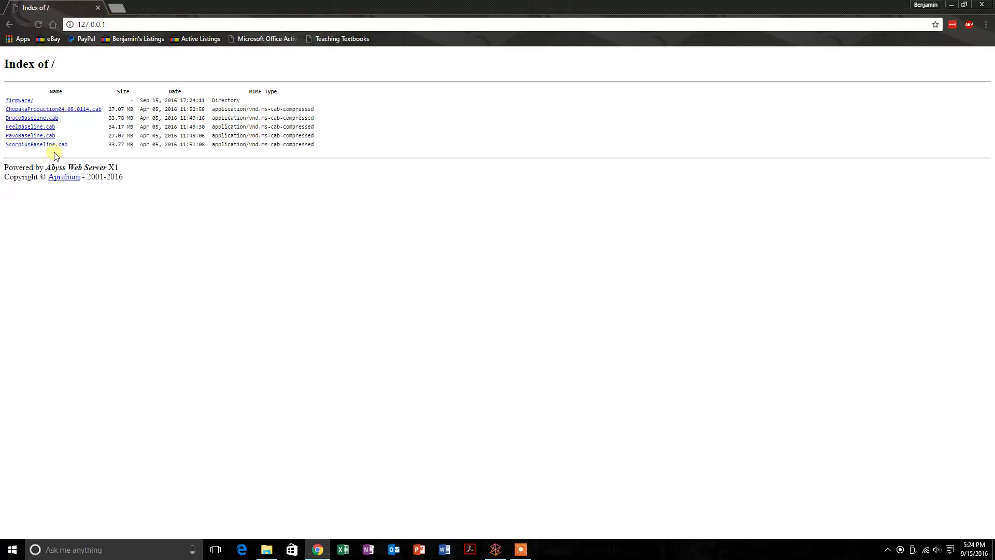
Step: Return to File Explorer and open Location of hosts File.txt from the Part 3 - hosts File folder inside Documents\Zune\Youtube\Zune Firmware
left_click(268, 546)
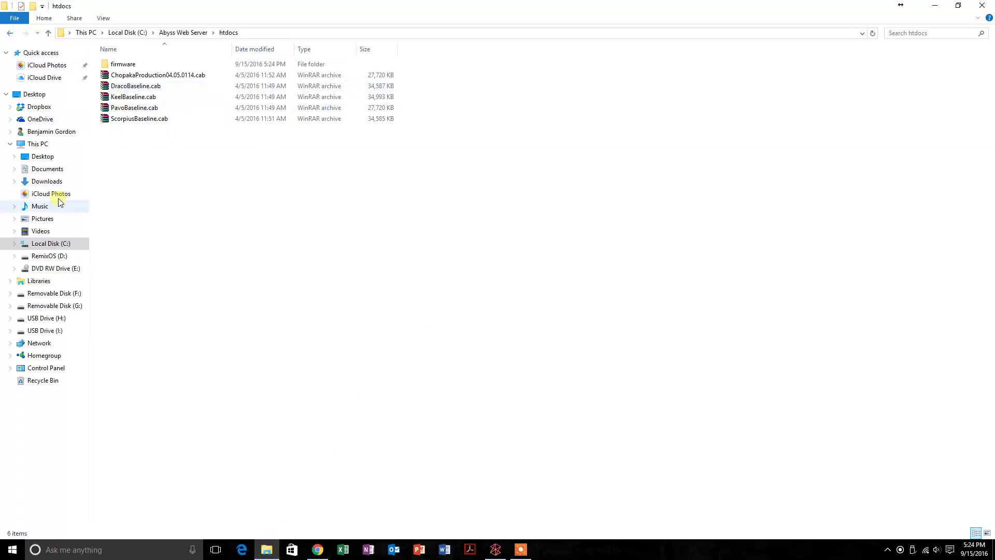
left_click(59, 171)
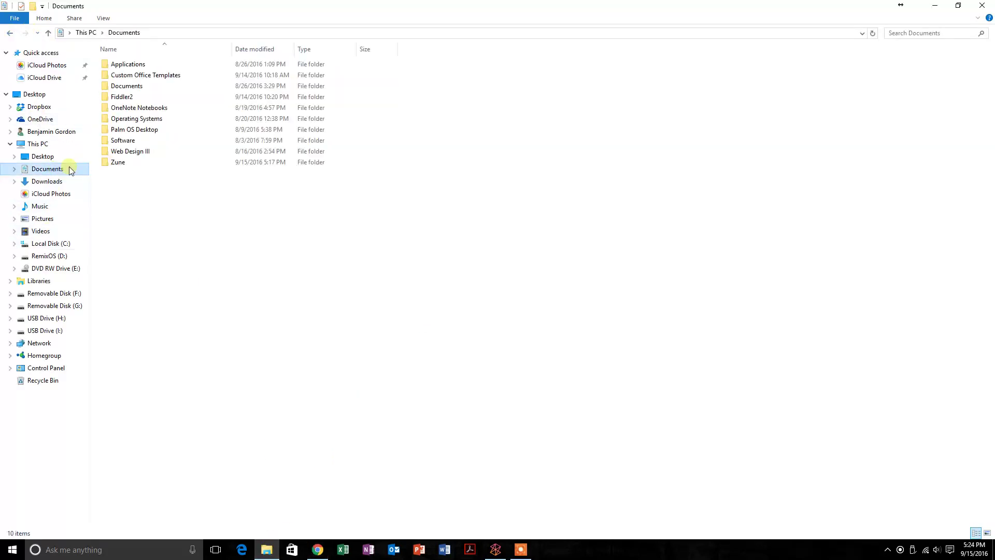
double_click(127, 164)
double_click(129, 65)
double_click(129, 65)
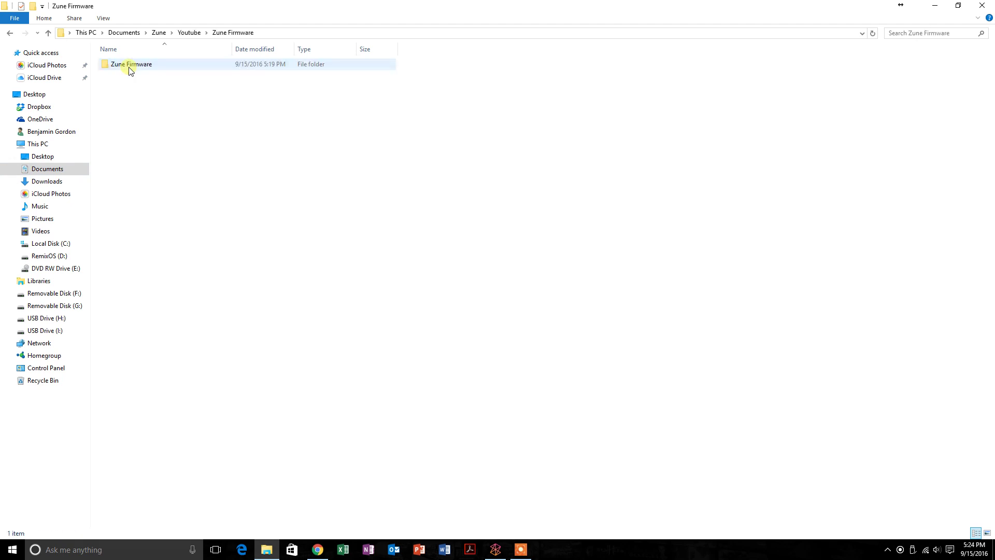
left_click(130, 68)
double_click(130, 69)
double_click(137, 86)
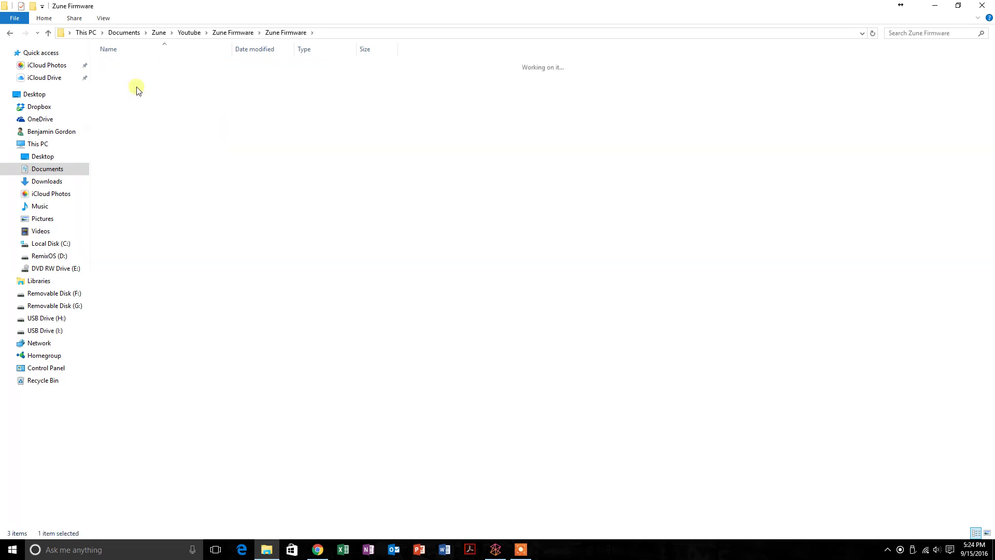
double_click(141, 78)
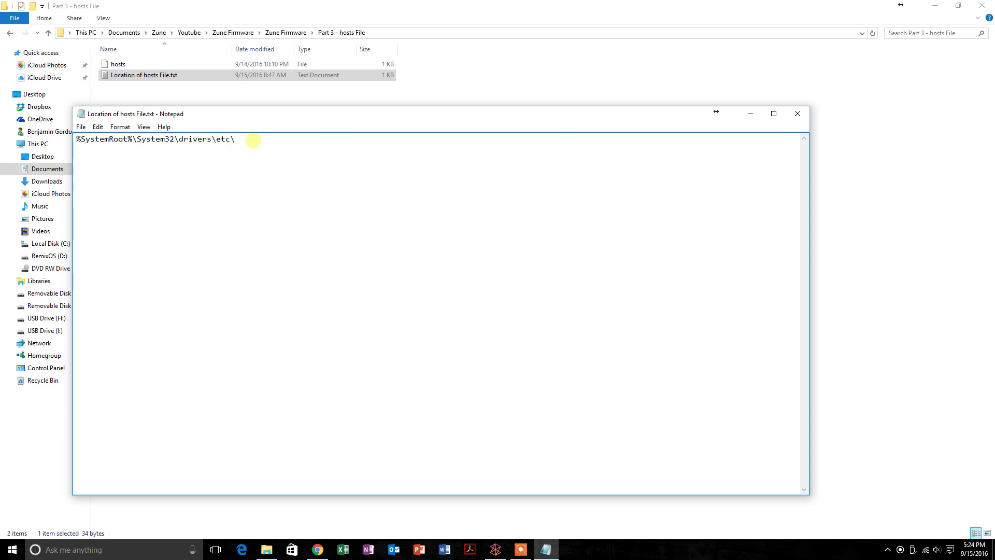
Step: Copy the path %SystemRoot%\System32\drivers\etc\ from Location of hosts File.txt, close the text file and go to that folder in File Explorer
key("ctrl+a")
key("ctrl+c")
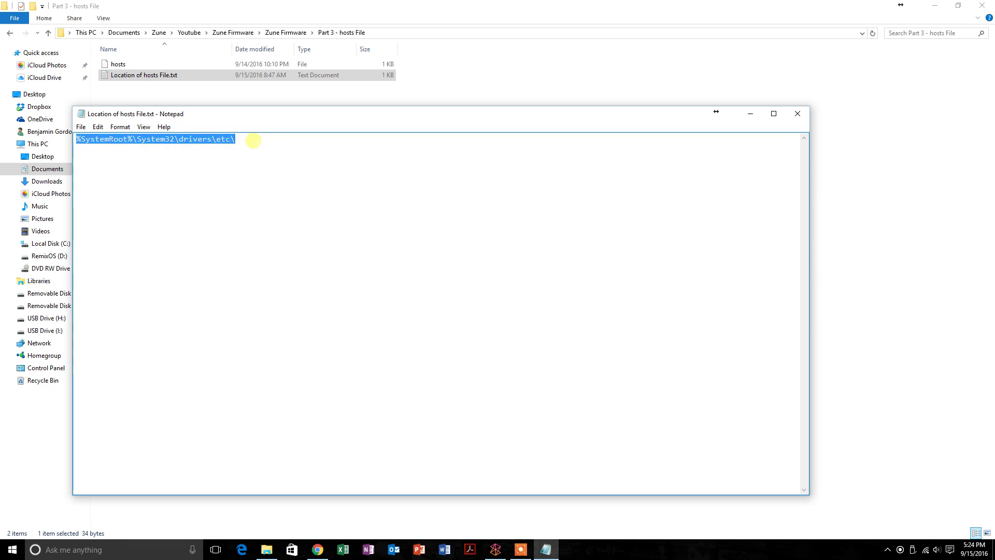
left_click(797, 114)
left_click(572, 32)
key("ctrl+v")
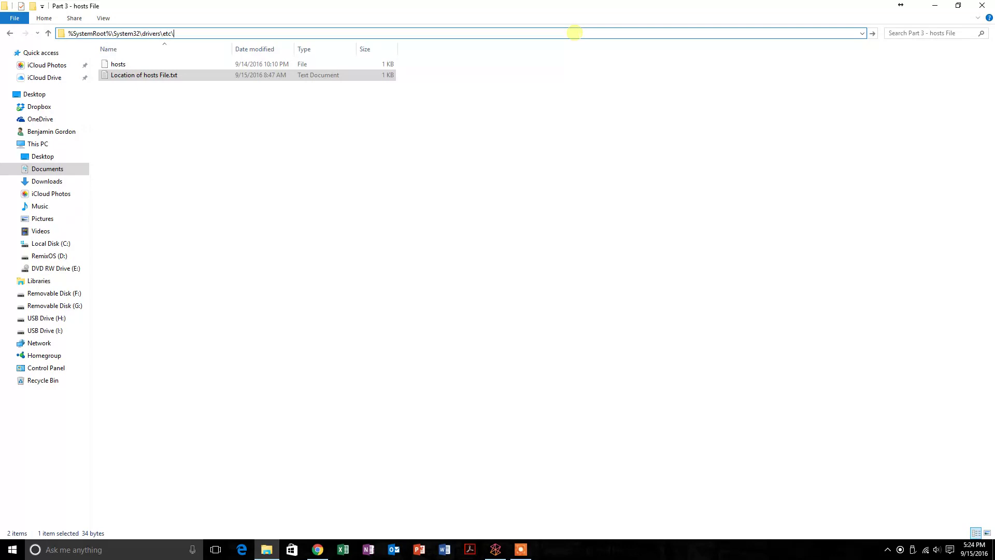
key("Return")
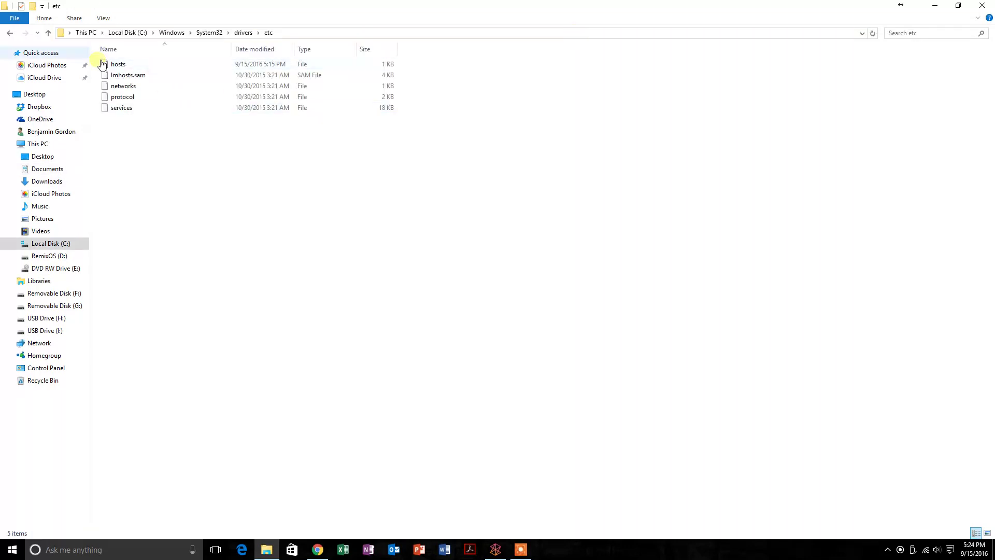
Step: Copy the hosts file from the Part 3 - hosts File folder into the etc folder, replacing the existing file with administrator permission
left_click(9, 32)
left_click_drag(110, 69, 126, 69)
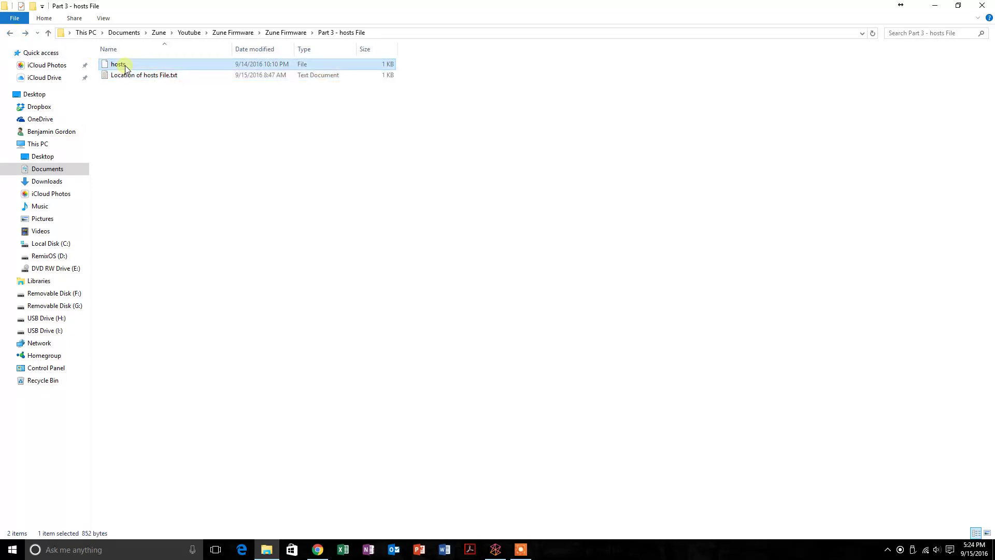
left_click(25, 32)
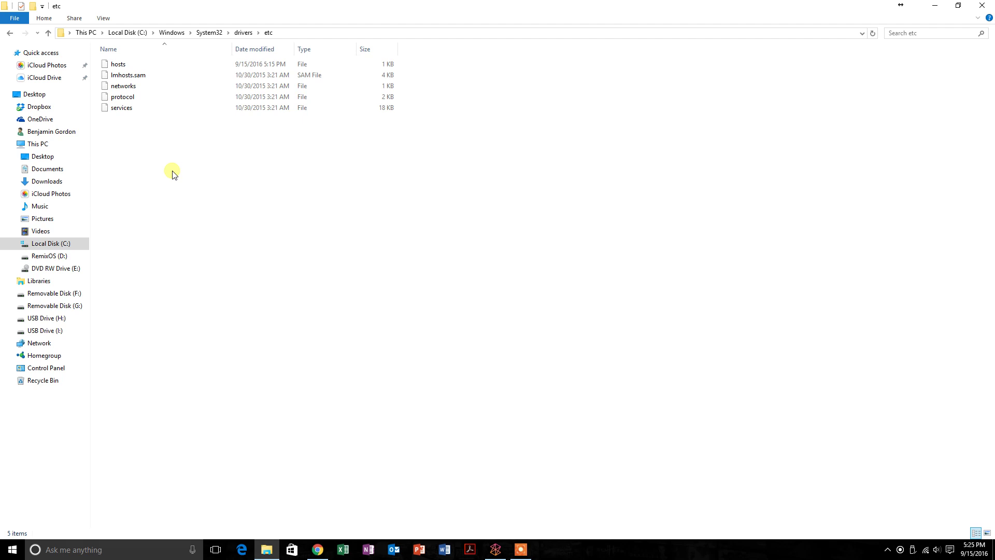
key("ctrl+v")
left_click(452, 191)
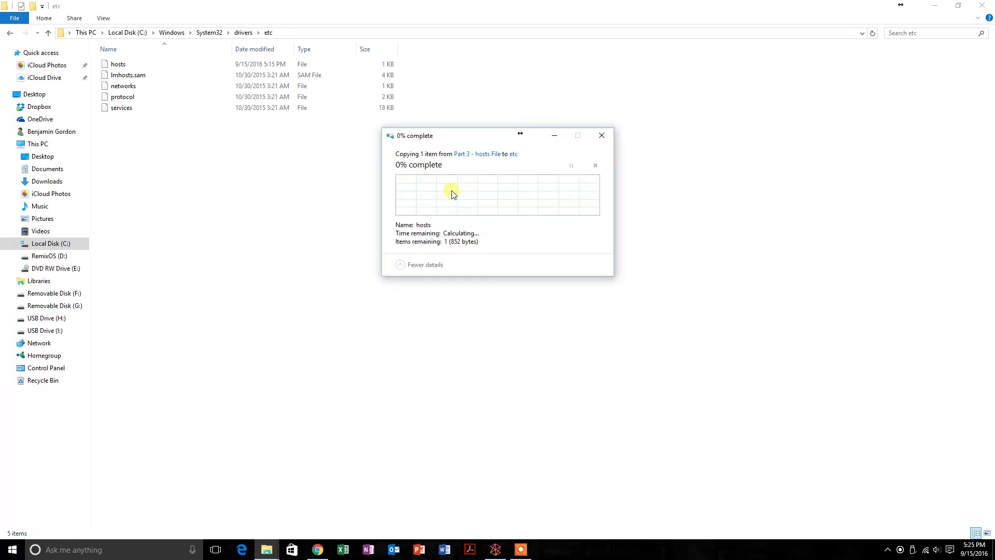
left_click(464, 204)
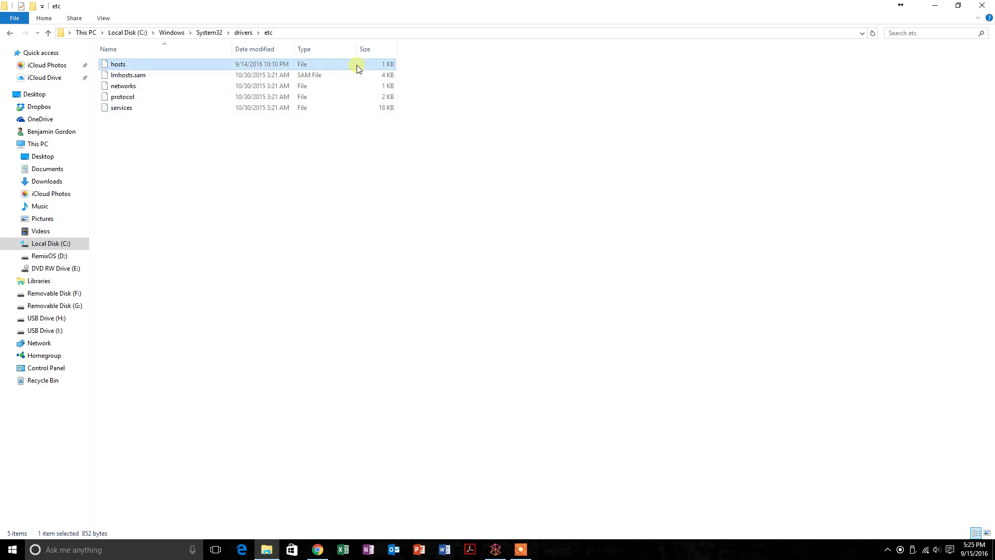
Step: Open the hosts file in the etc folder with Notepad, check the resources.zune.net entry at its end and close it
double_click(391, 63)
scroll(487, 258, "down", 3)
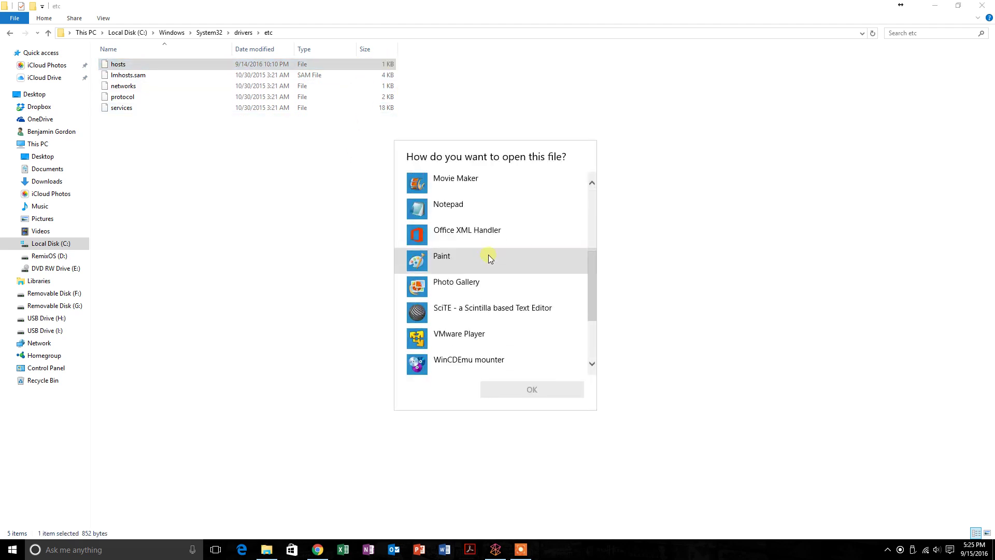
left_click(503, 216)
left_click(532, 390)
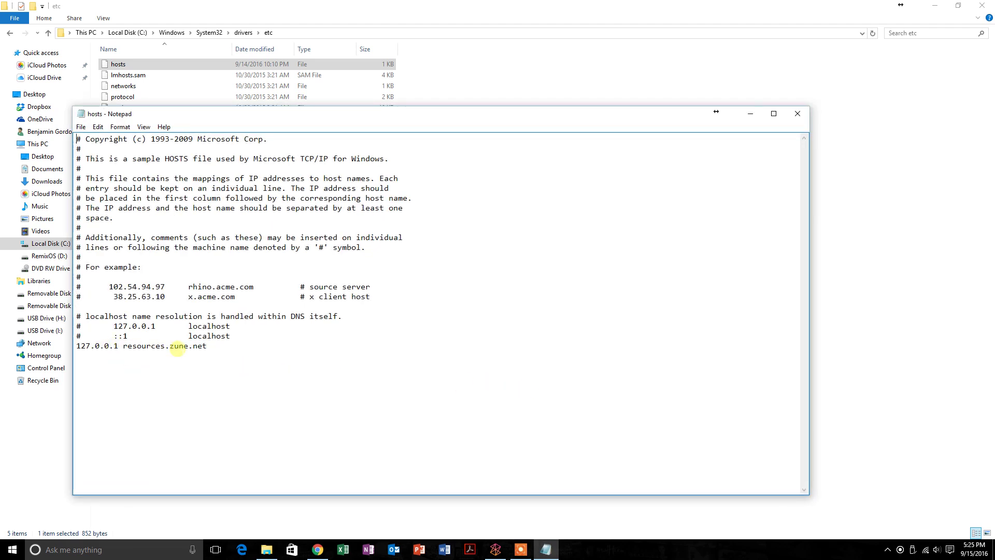
left_click(796, 113)
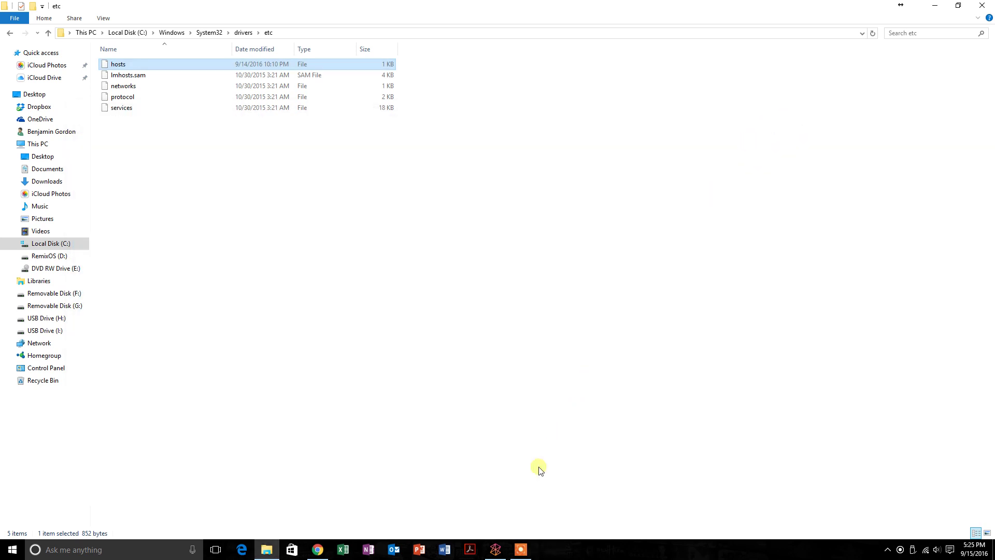
Step: Close the Zune software and launch CCleaner through a Windows search for "cc"
left_click(497, 550)
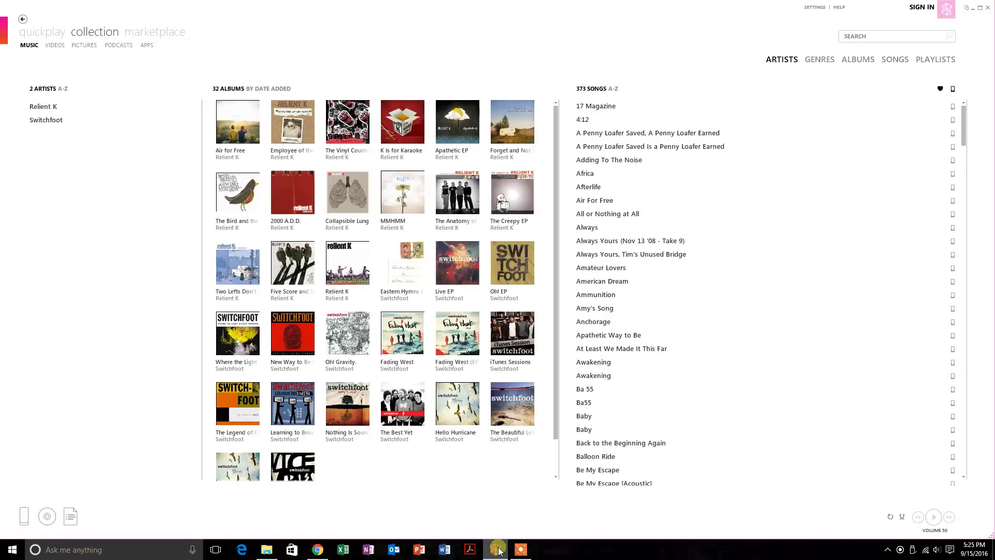
left_click(987, 7)
left_click(111, 550)
type("cc")
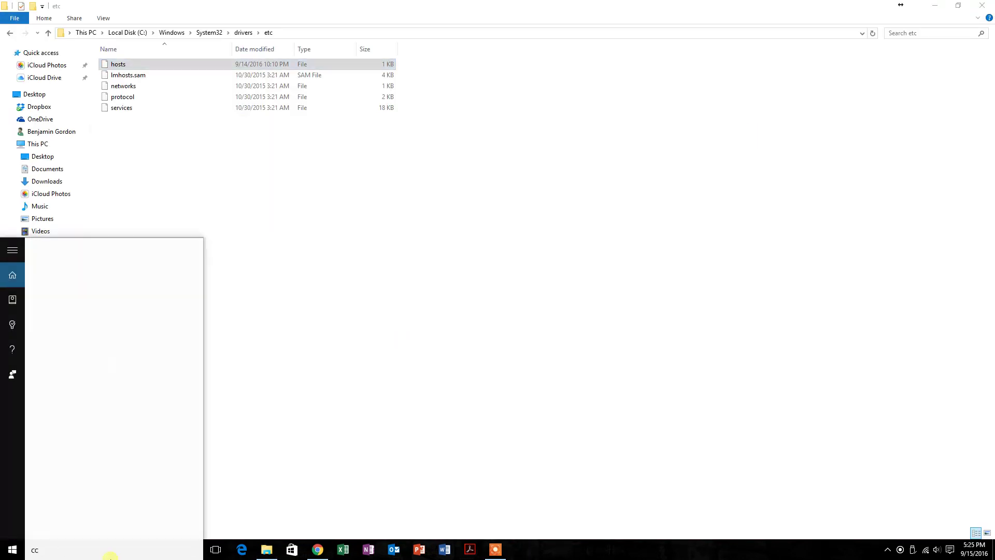
left_click(283, 314)
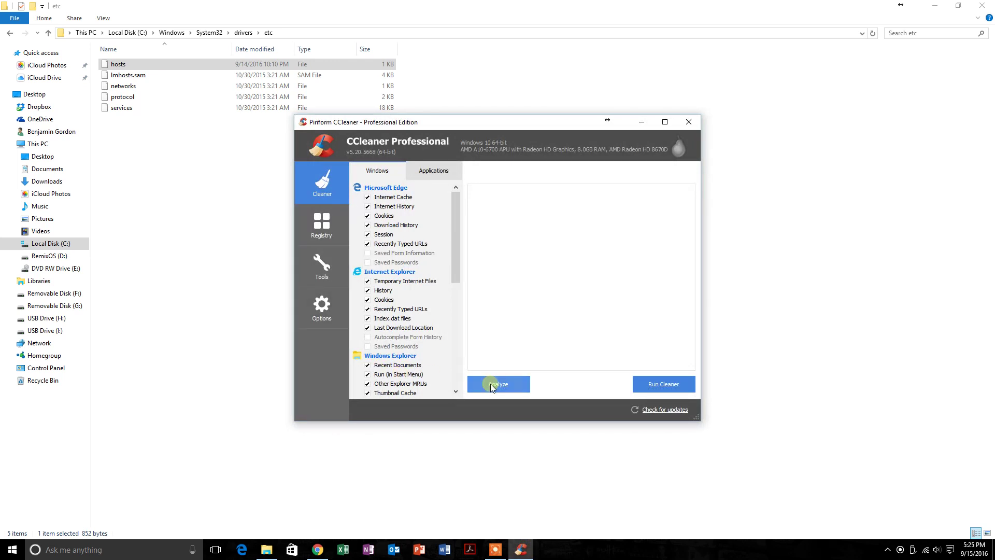
Step: Analyze the system in CCleaner, letting it close Google Chrome, run the cleaner with permanent deletion approved, and close CCleaner
left_click(490, 383)
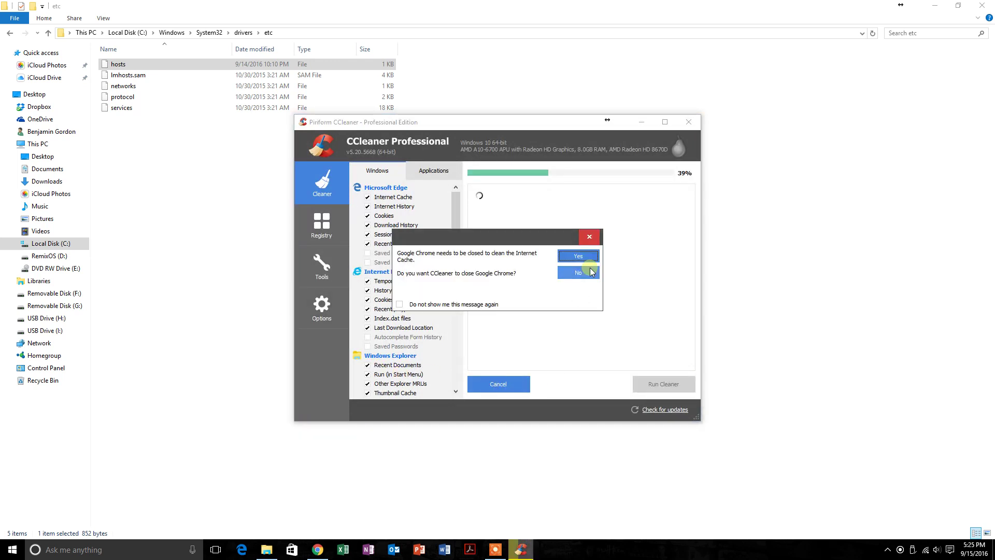
left_click(591, 259)
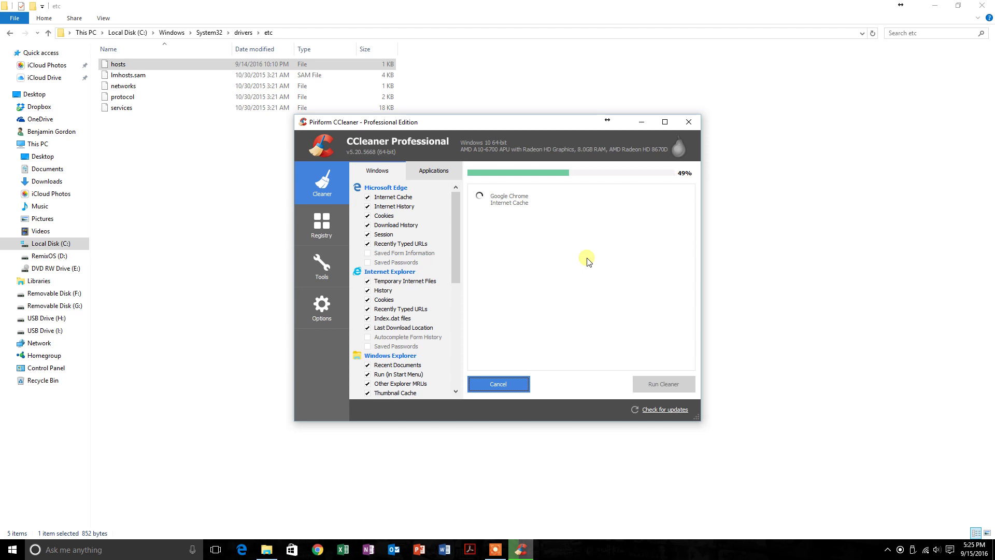
left_click(651, 389)
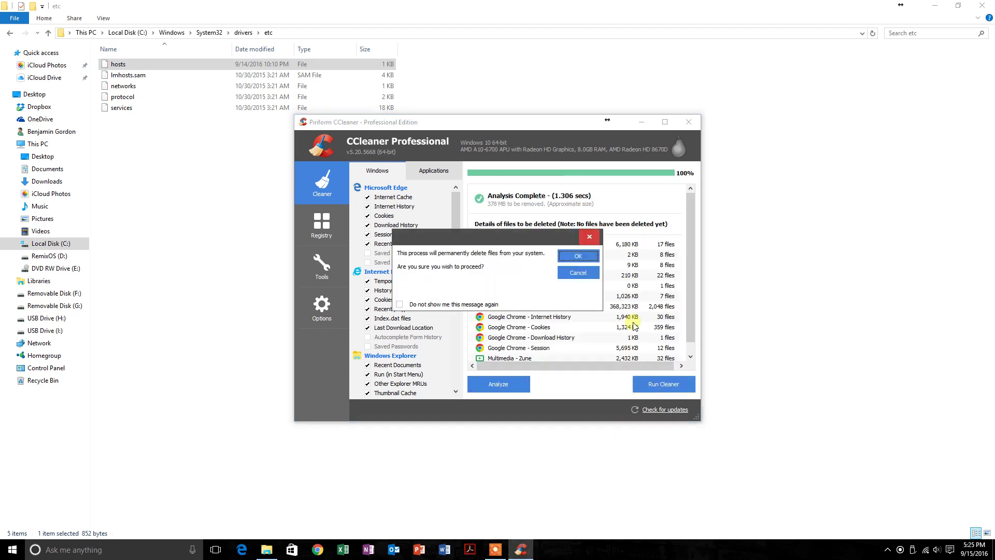
left_click(582, 258)
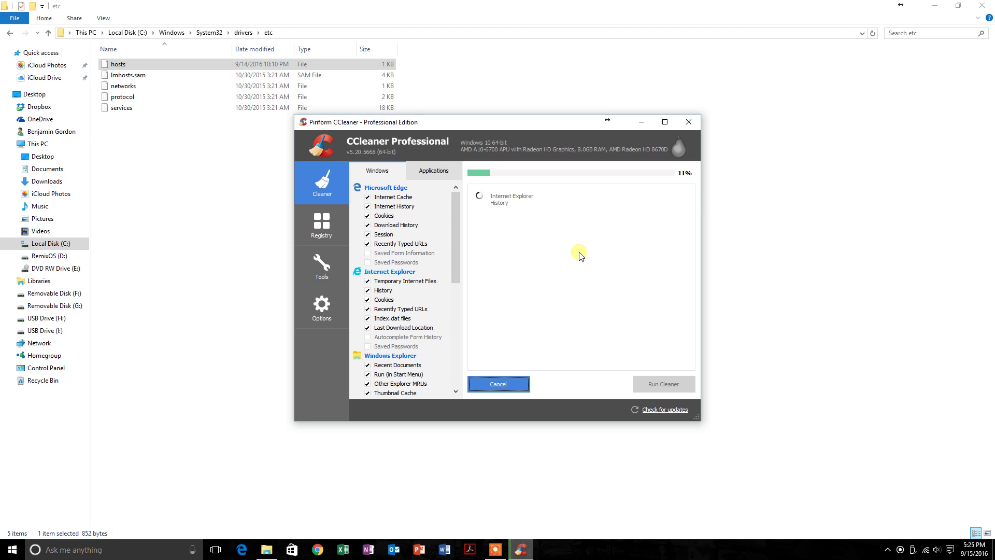
left_click(580, 255)
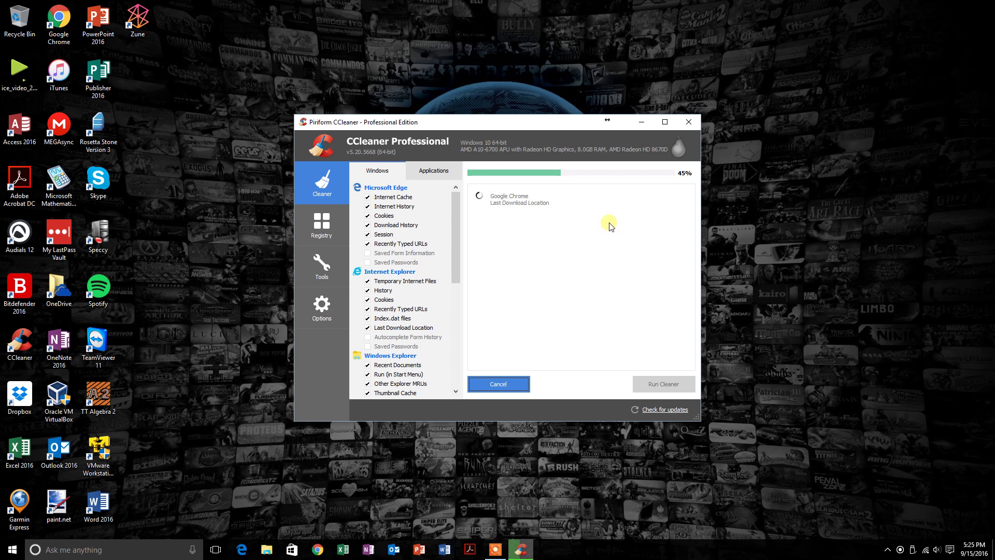
left_click(689, 122)
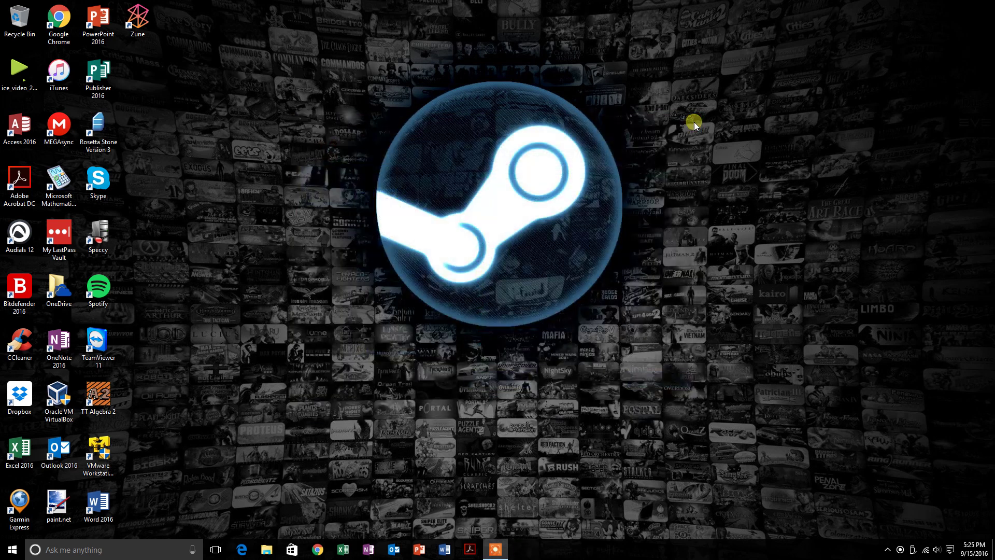
Step: Launch Zune from the desktop and accept the license agreement for the required 4.5 (114) device update
double_click(138, 20)
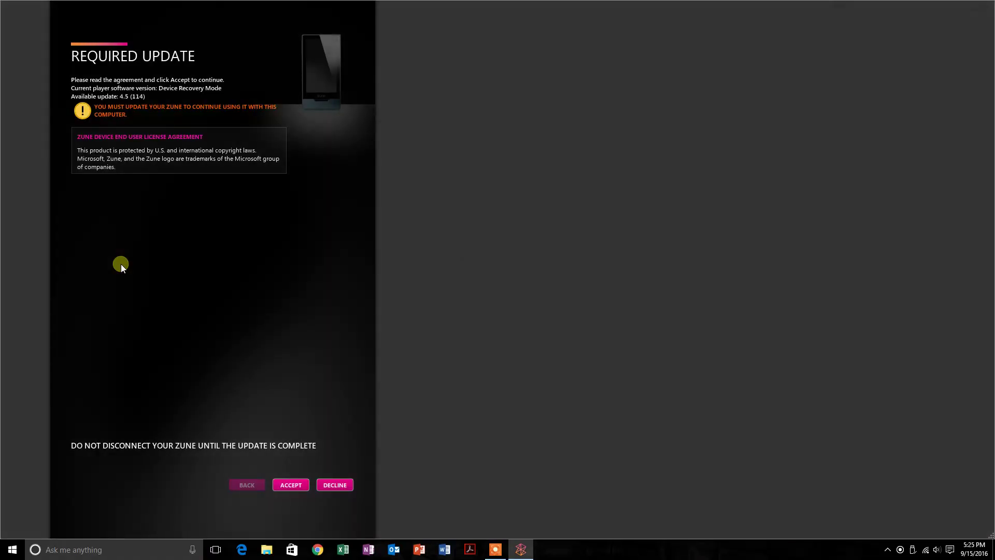
left_click(296, 485)
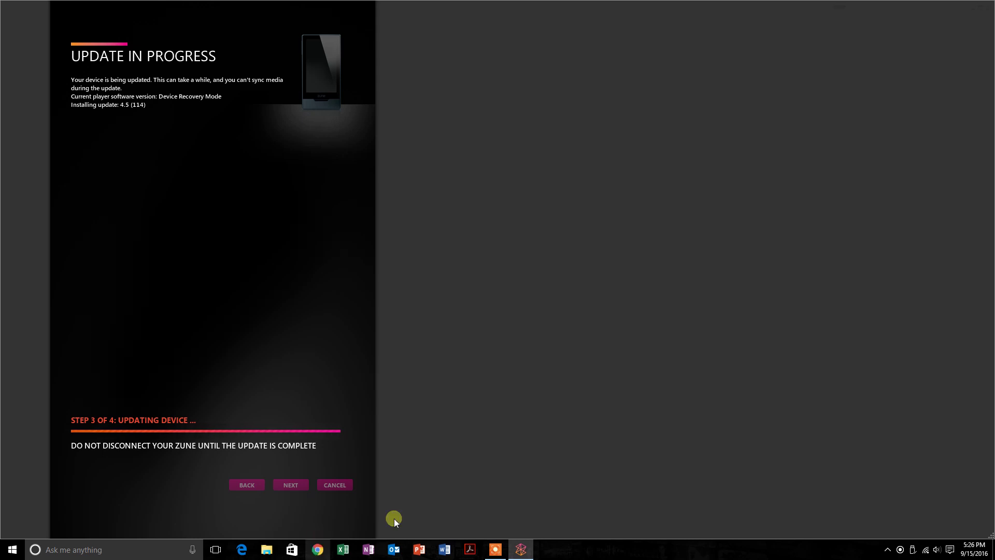
left_click(496, 552)
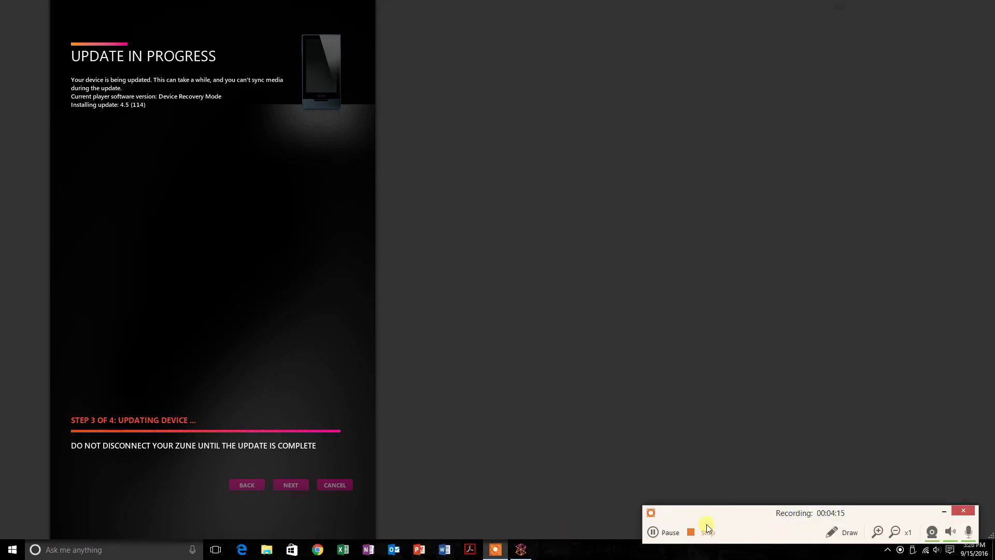